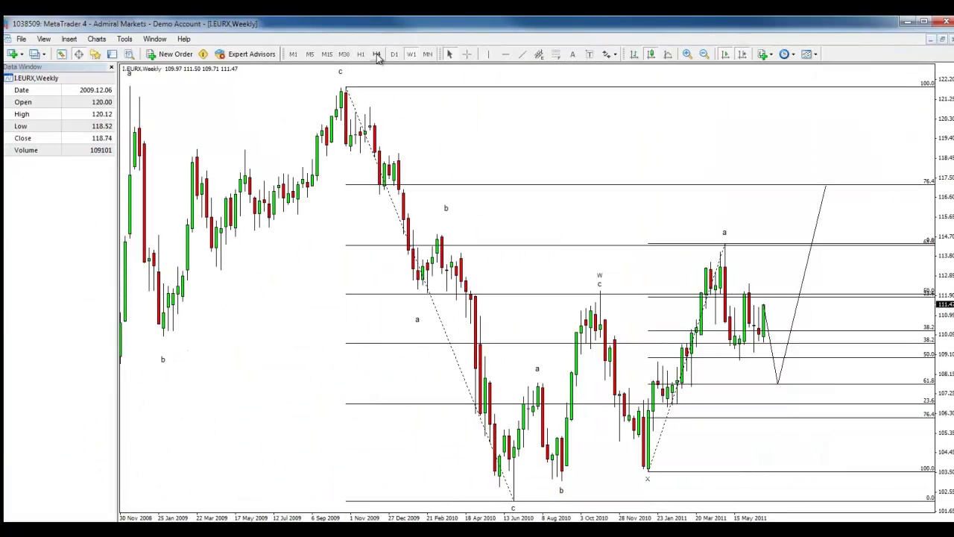
Switch the EURX chart to H4 and scroll through the late-May to June bars
{"action": "left_click", "coordinate": [377, 55]}
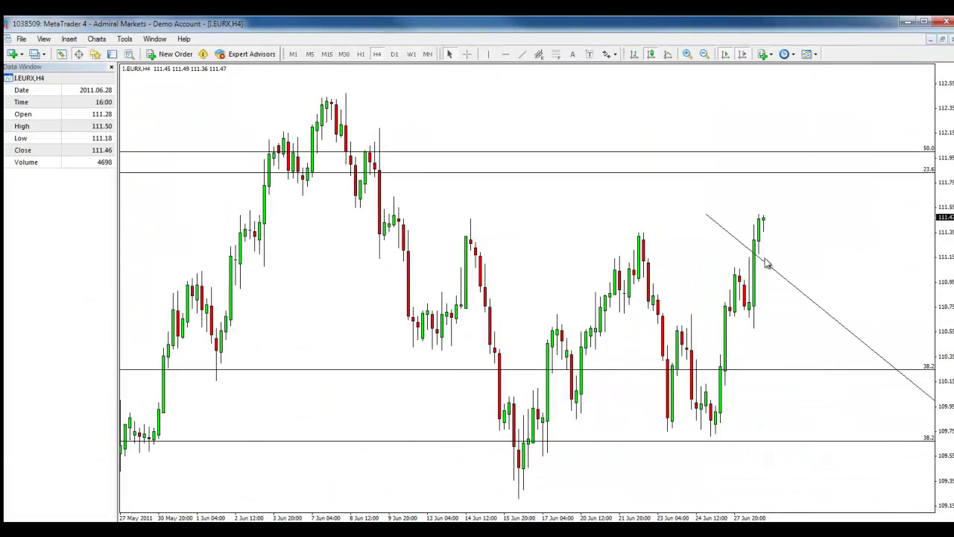
{"action": "scroll", "coordinate": [541, 234], "scroll_direction": "up", "scroll_amount": 5}
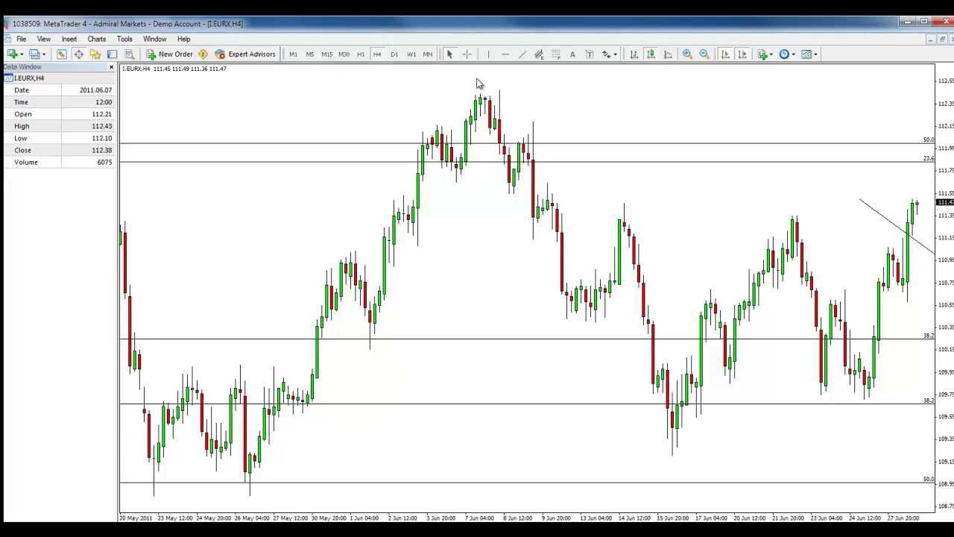
{"action": "scroll", "coordinate": [483, 101], "scroll_direction": "down", "scroll_amount": 5}
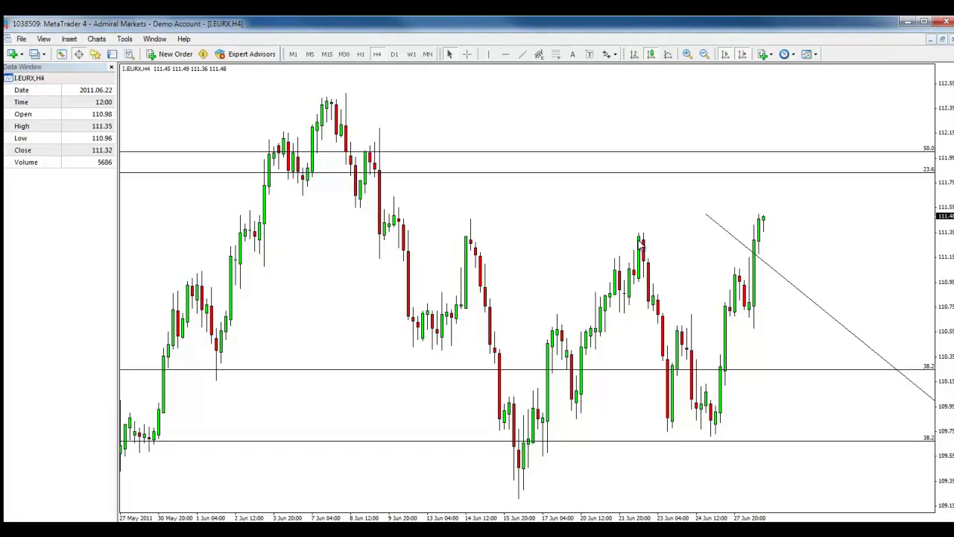
{"action": "scroll", "coordinate": [571, 228], "scroll_direction": "up", "scroll_amount": 3}
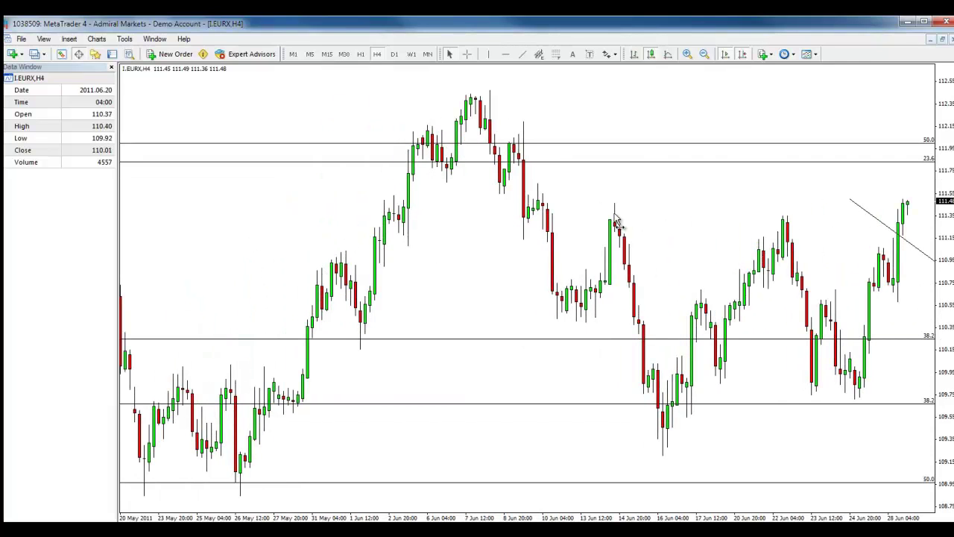
{"action": "scroll", "coordinate": [558, 99], "scroll_direction": "down", "scroll_amount": 2}
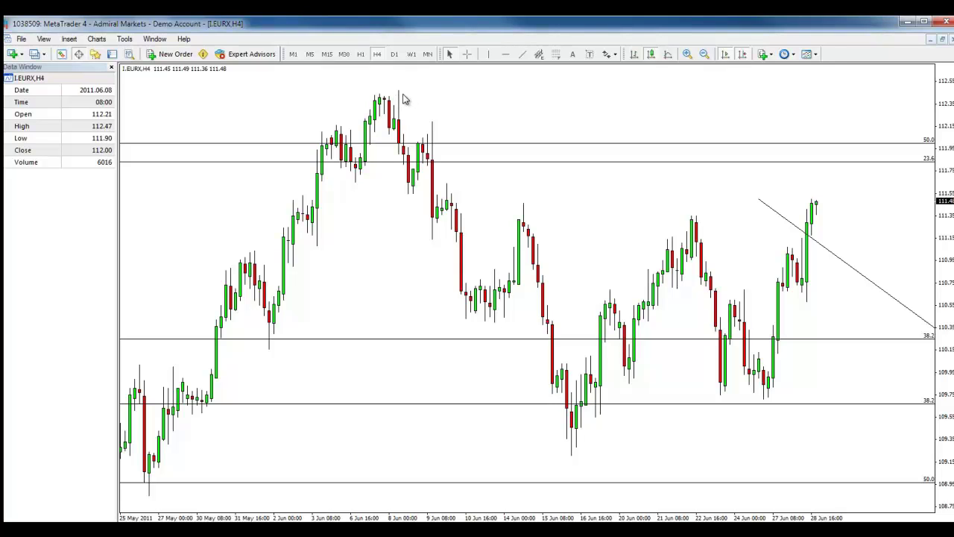
{"action": "scroll", "coordinate": [401, 97], "scroll_direction": "down", "scroll_amount": 2}
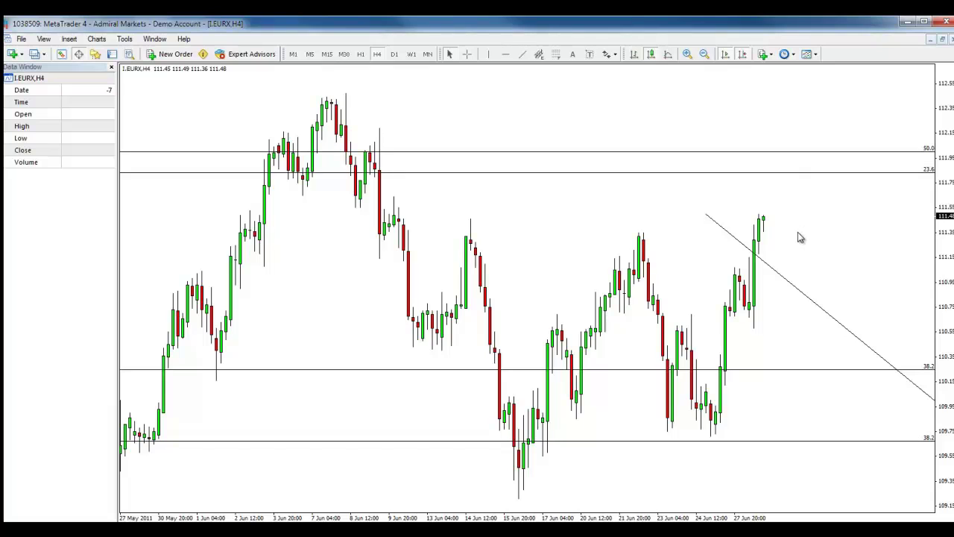
Draw a steep descending trendline from the upper right, crossing the existing trendline
{"action": "left_click_drag", "start_coordinate": [603, 297], "coordinate": [673, 237]}
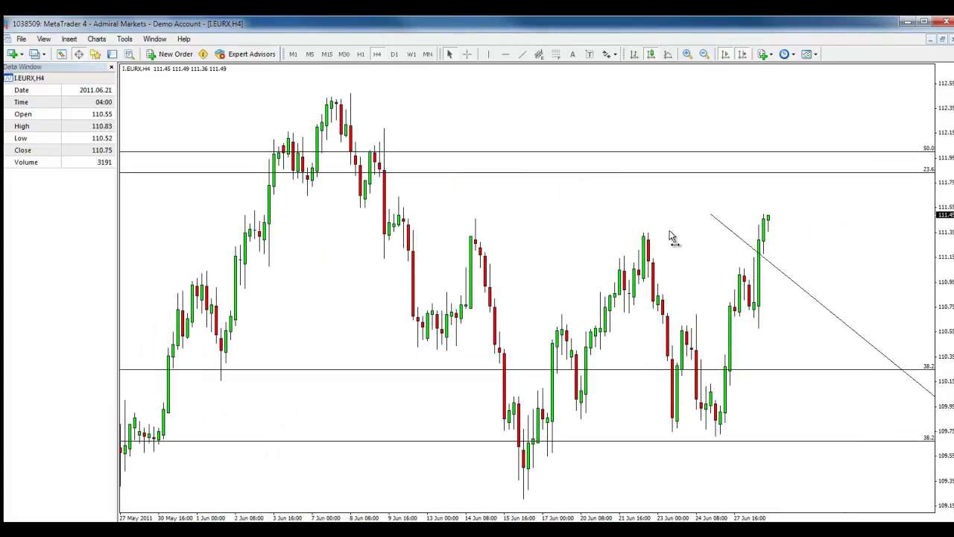
{"action": "left_click", "coordinate": [524, 55]}
{"action": "left_click", "coordinate": [782, 194]}
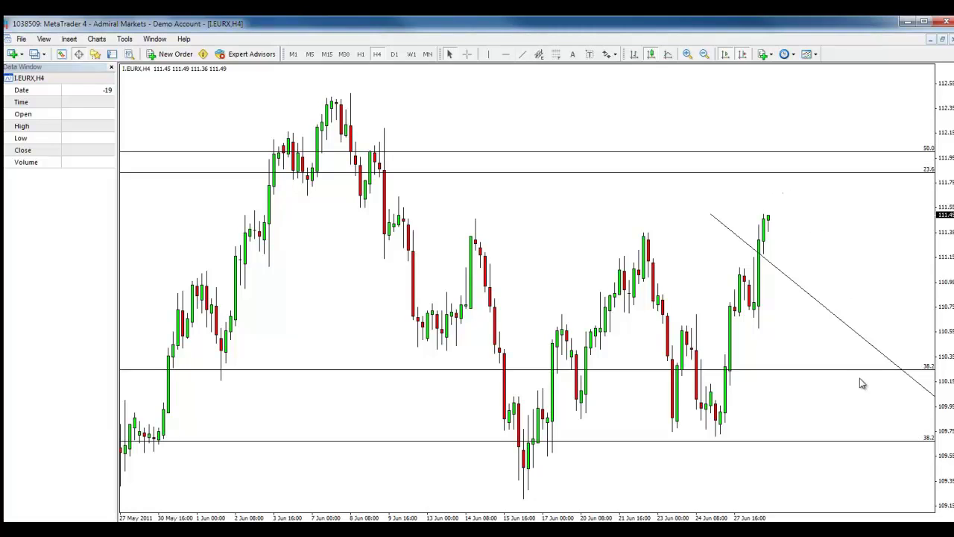
{"action": "left_click", "coordinate": [524, 55]}
{"action": "mouse_move", "coordinate": [782, 189]}
{"action": "left_mouse_down"}
{"action": "mouse_move", "coordinate": [832, 266]}
{"action": "mouse_move", "coordinate": [891, 496]}
{"action": "left_mouse_up"}
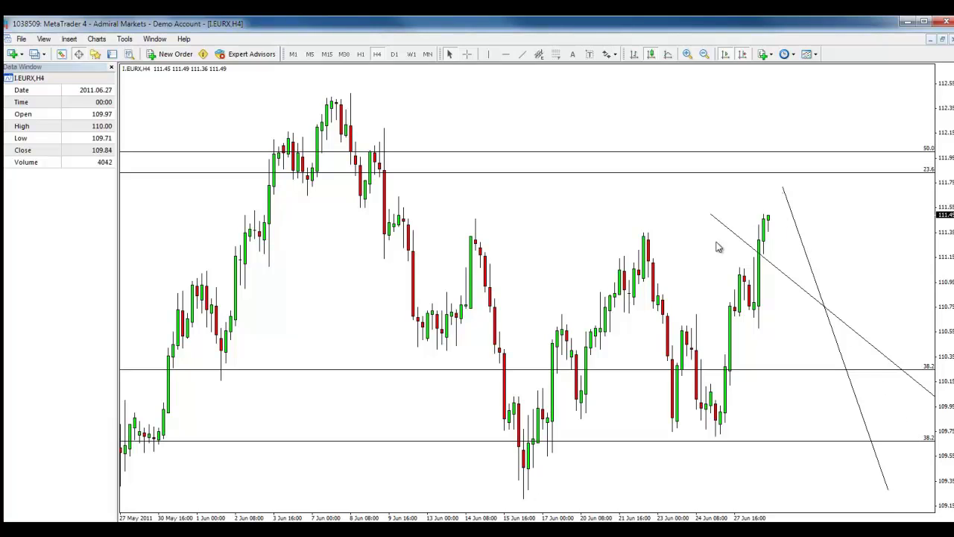
{"action": "scroll", "coordinate": [396, 151], "scroll_direction": "down", "scroll_amount": 1}
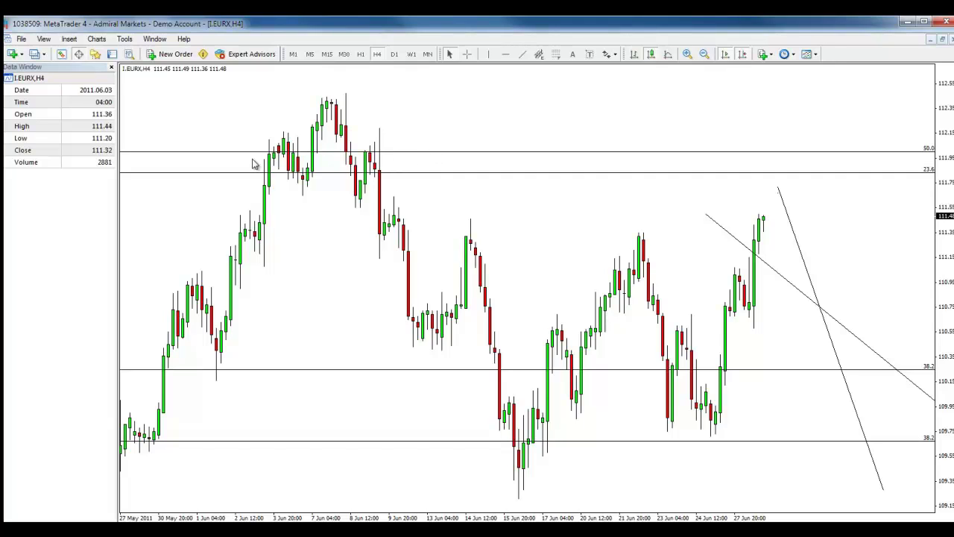
{"action": "left_click", "coordinate": [95, 41]}
Delete both trendlines and all Fibonacci level lines, including 50.0 and 38.2, from the Objects List
{"action": "mouse_move", "coordinate": [118, 68]}
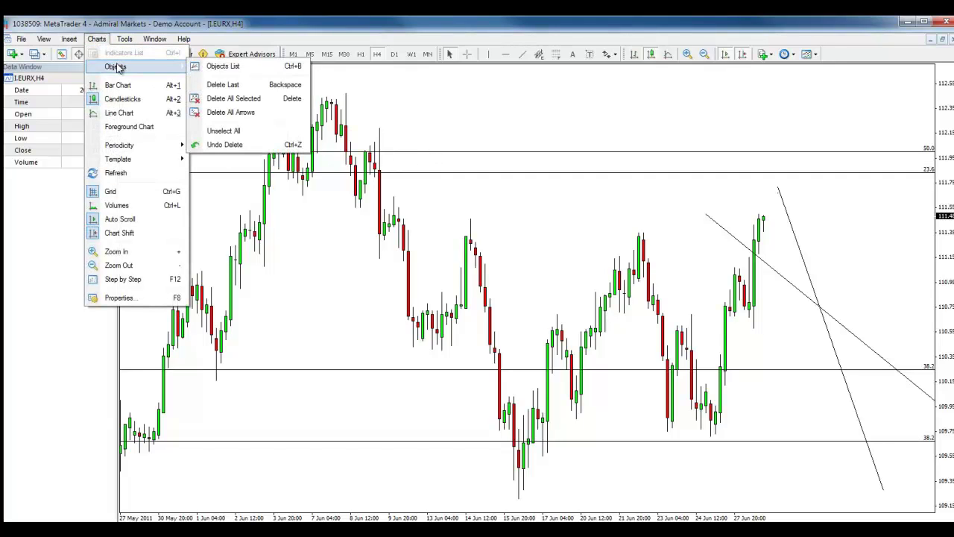
{"action": "left_click", "coordinate": [216, 67]}
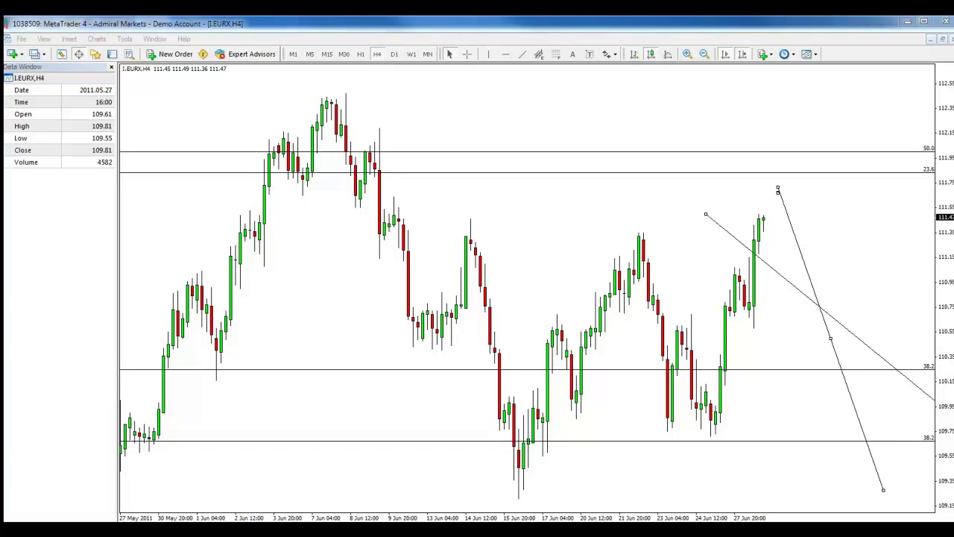
{"action": "key", "text": "BackSpace"}
{"action": "key", "text": "BackSpace"}
{"action": "key", "text": "BackSpace"}
{"action": "key", "text": "BackSpace"}
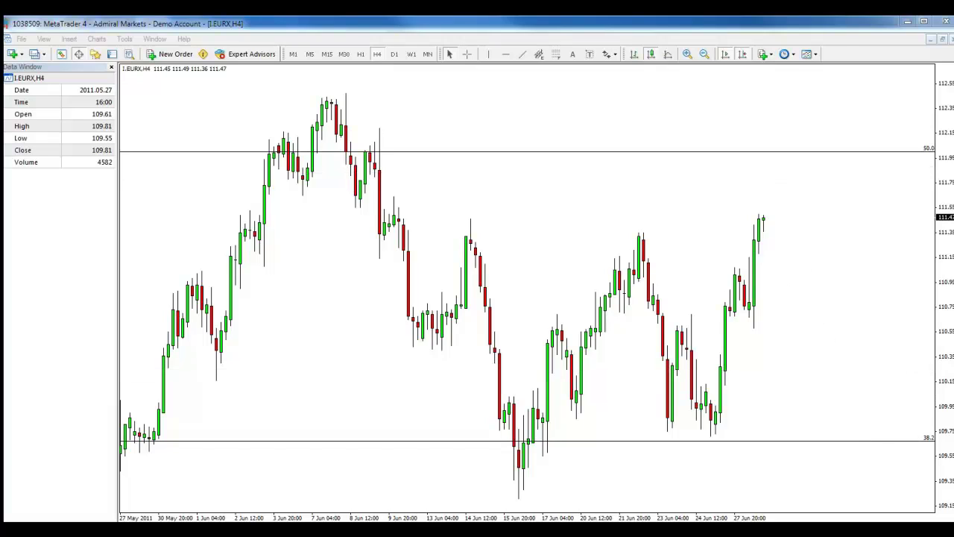
{"action": "key", "text": "BackSpace"}
{"action": "key", "text": "BackSpace"}
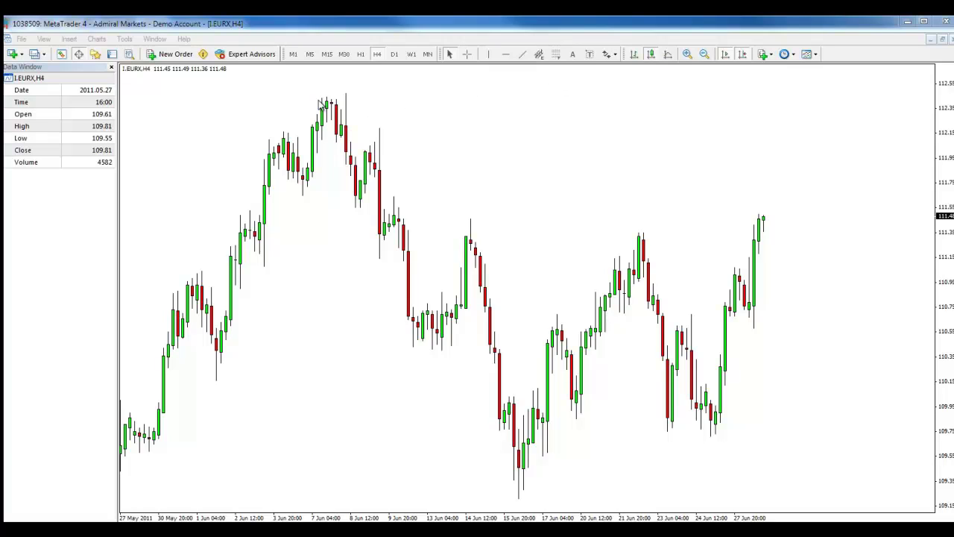
Draw a Fibonacci retracement from the 7 Jun high to the 15 Jun low, then switch to D1
{"action": "left_click", "coordinate": [512, 128]}
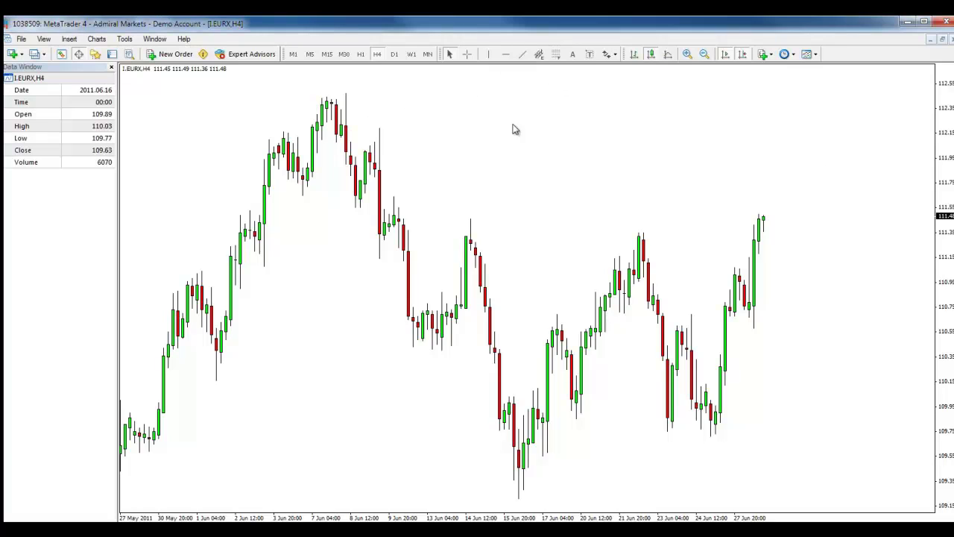
{"action": "left_click", "coordinate": [556, 54]}
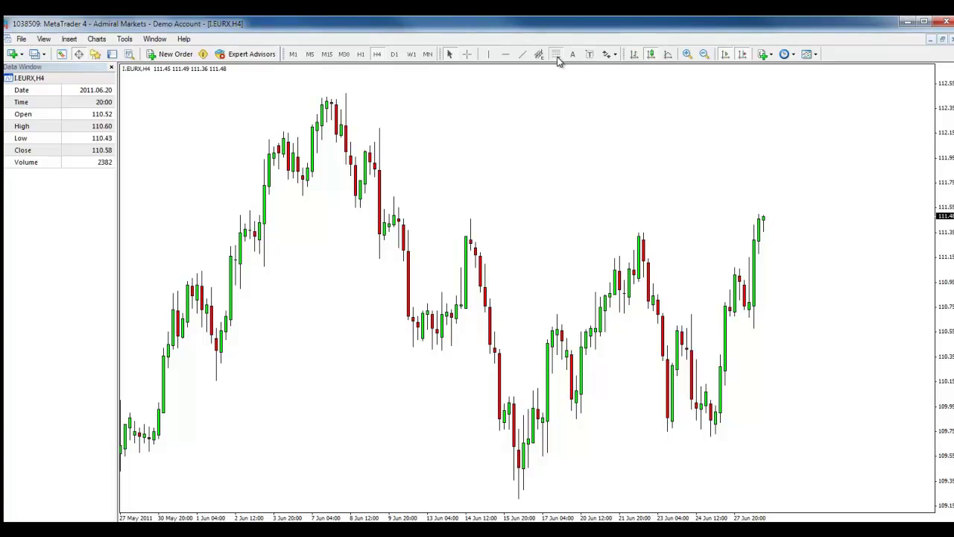
{"action": "left_click_drag", "start_coordinate": [348, 94], "coordinate": [514, 501]}
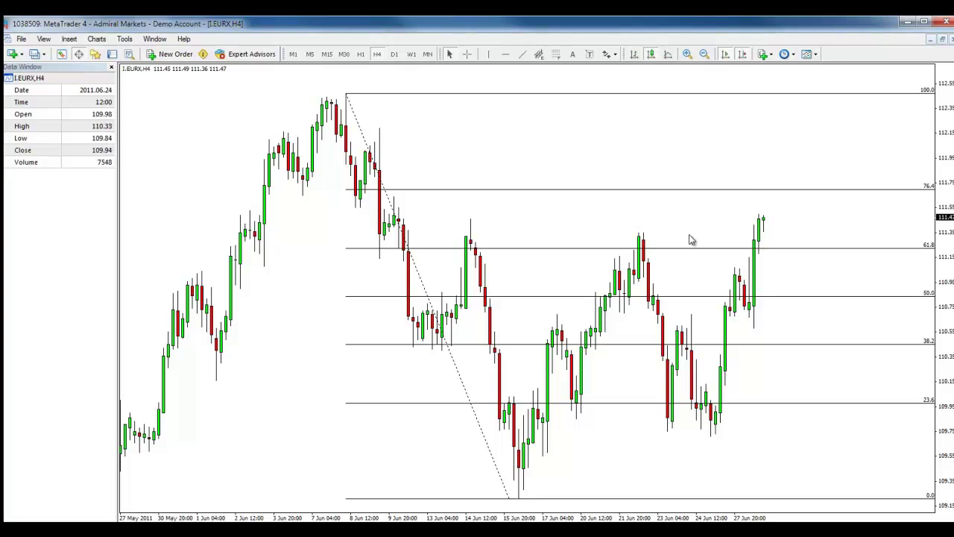
{"action": "left_click", "coordinate": [393, 55]}
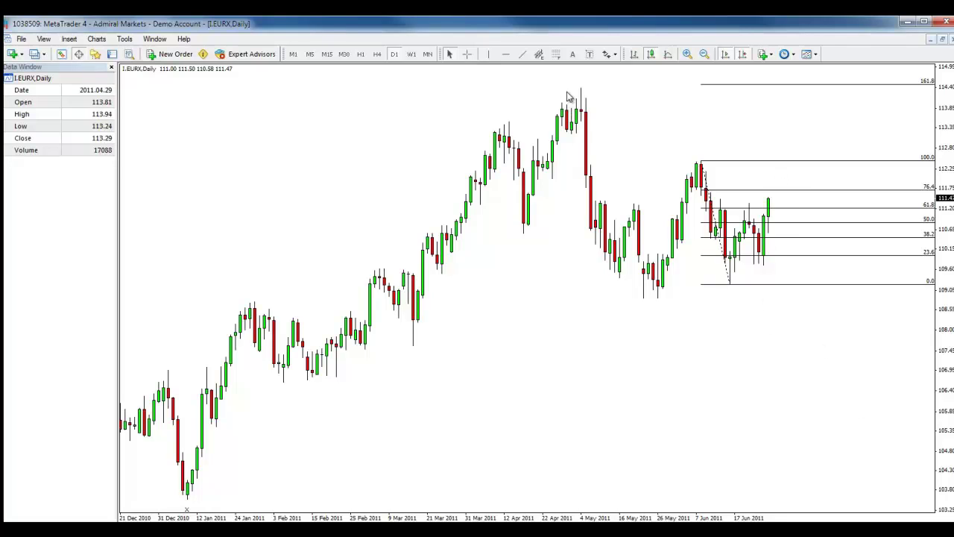
Switch the EURX chart to the weekly timeframe and turn on the crosshair
{"action": "mouse_move", "coordinate": [585, 115]}
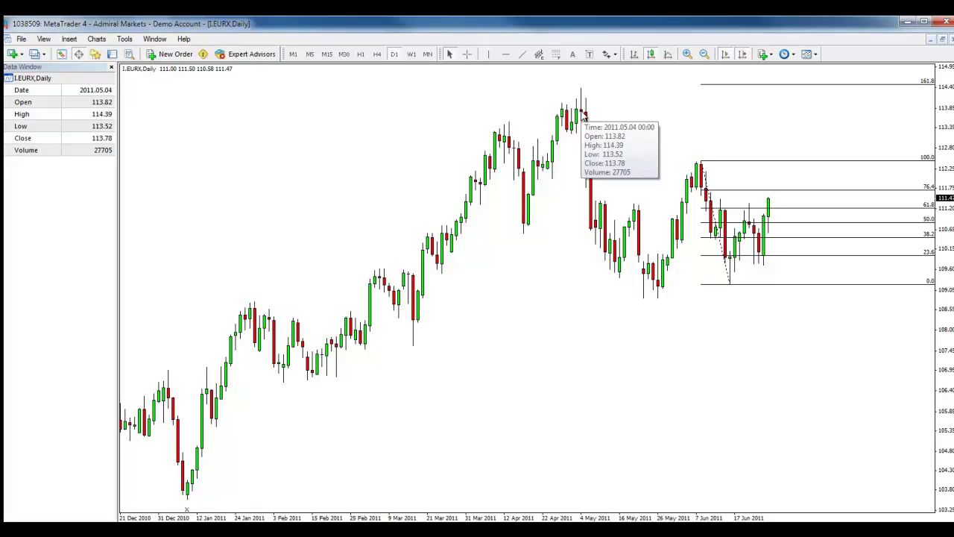
{"action": "left_click", "coordinate": [411, 54]}
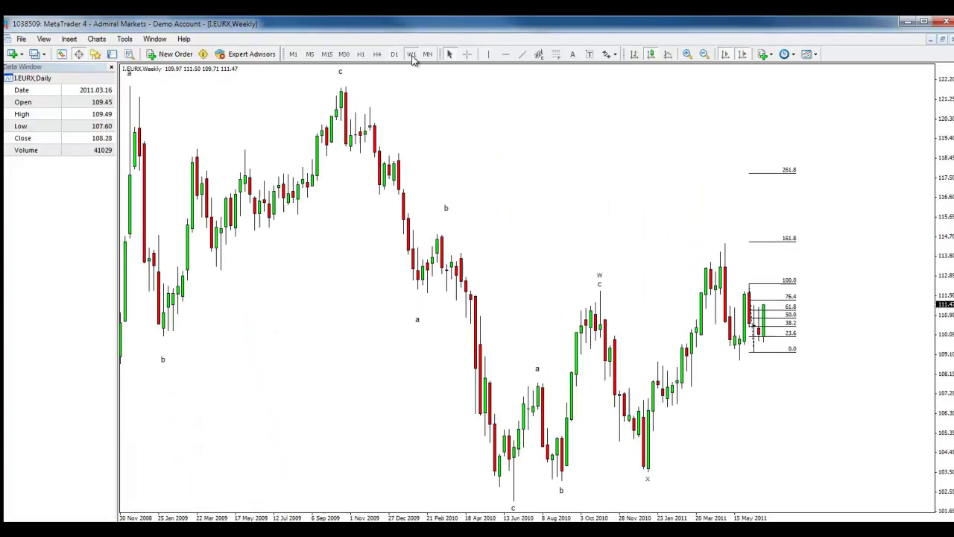
{"action": "left_click_drag", "start_coordinate": [673, 195], "coordinate": [637, 180]}
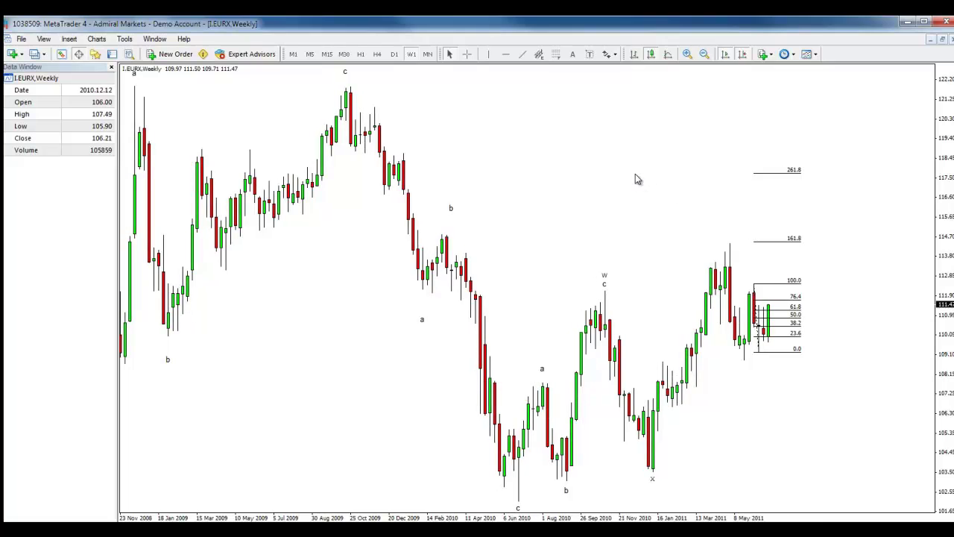
{"action": "left_click", "coordinate": [467, 53]}
Delete the small 0.0–261.8 Fibonacci retracement at the right edge via the Objects List
{"action": "left_click", "coordinate": [96, 39]}
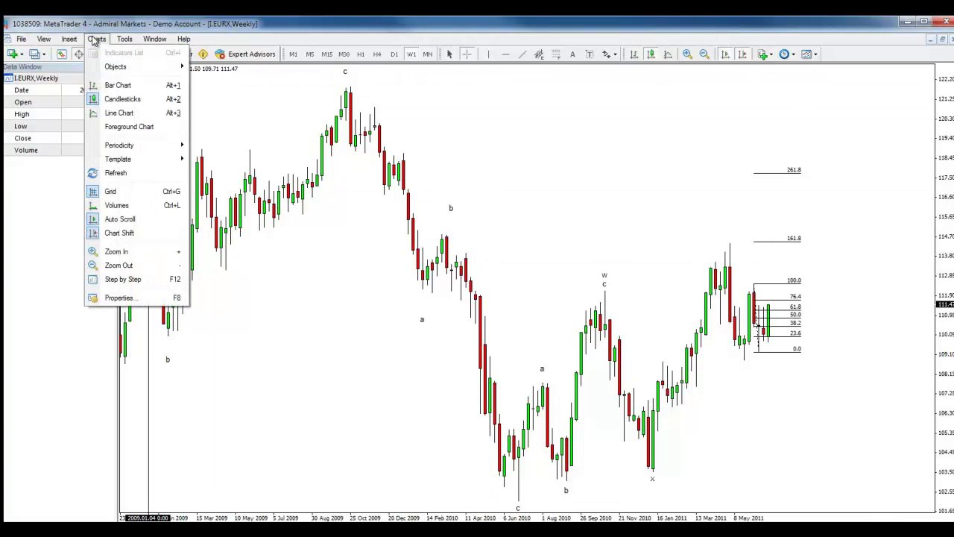
{"action": "mouse_move", "coordinate": [115, 67]}
{"action": "left_click", "coordinate": [214, 65]}
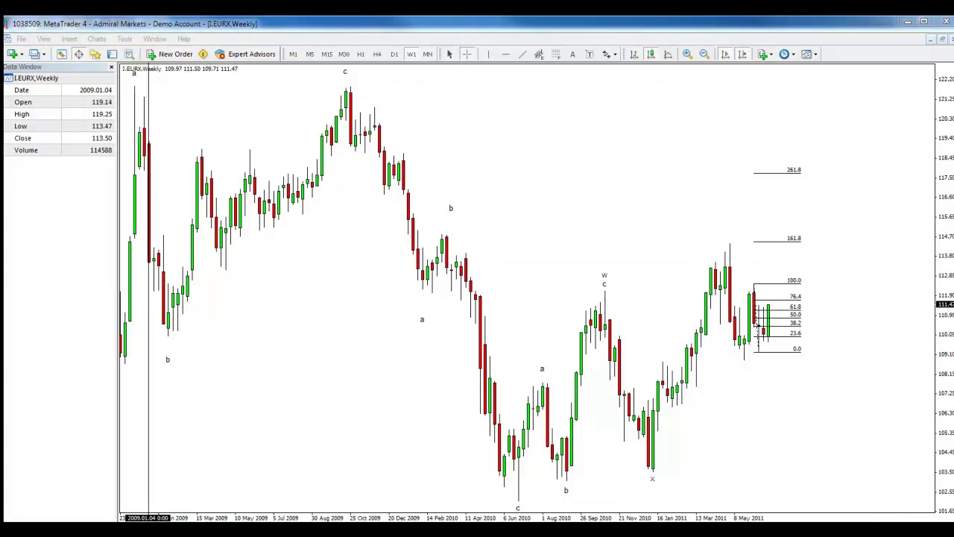
{"action": "key", "text": "Right"}
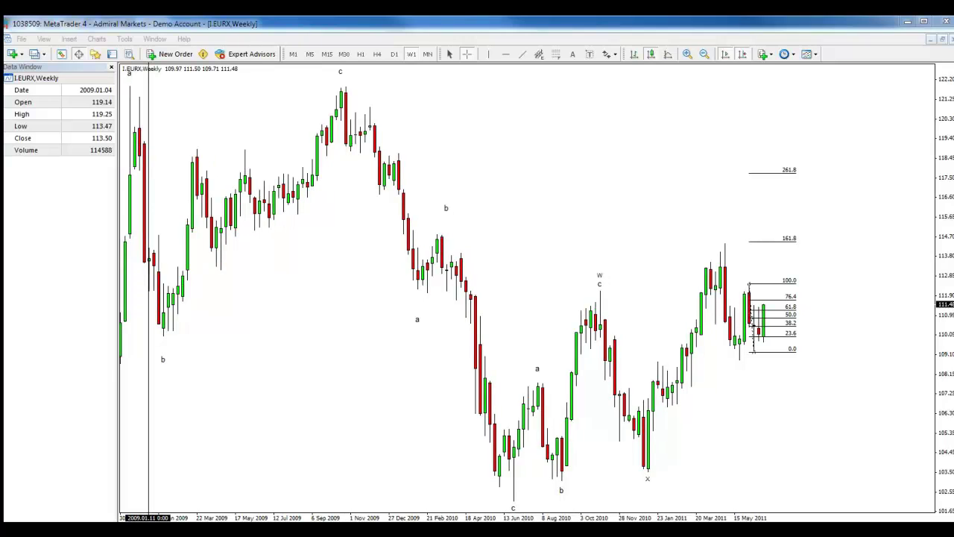
{"action": "key", "text": "Delete"}
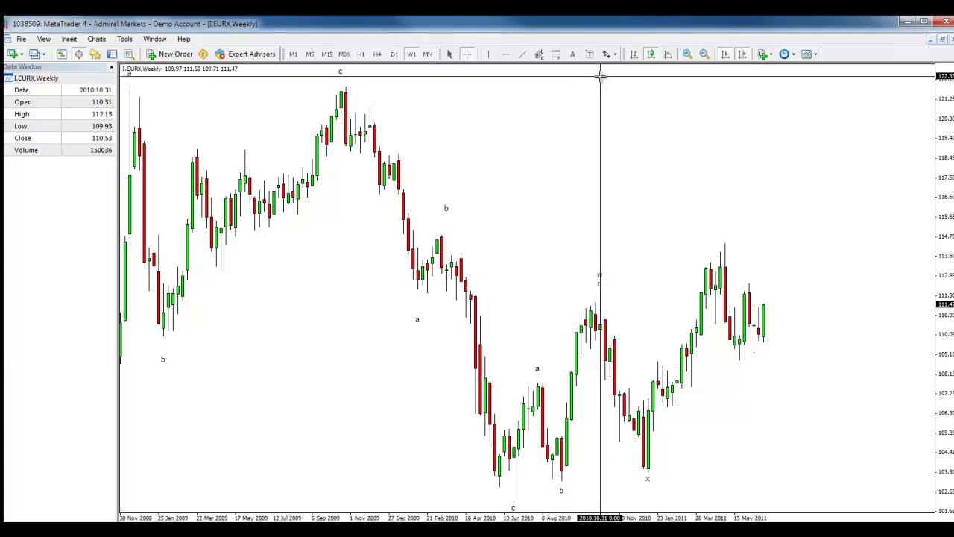
Draw a Fibonacci retracement from the Oct 2009 c high to the Jun 2010 c low
{"action": "left_click", "coordinate": [556, 54]}
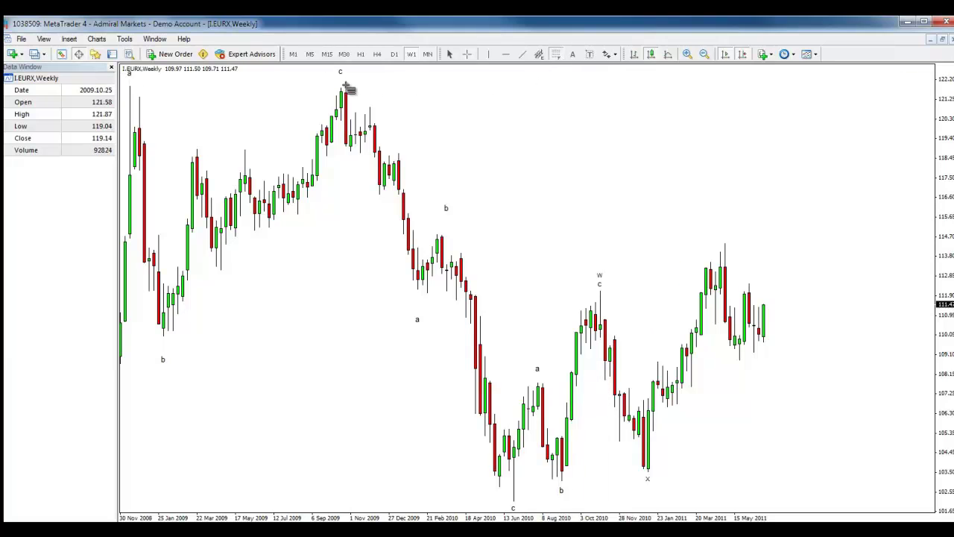
{"action": "left_click_drag", "start_coordinate": [345, 88], "coordinate": [517, 506]}
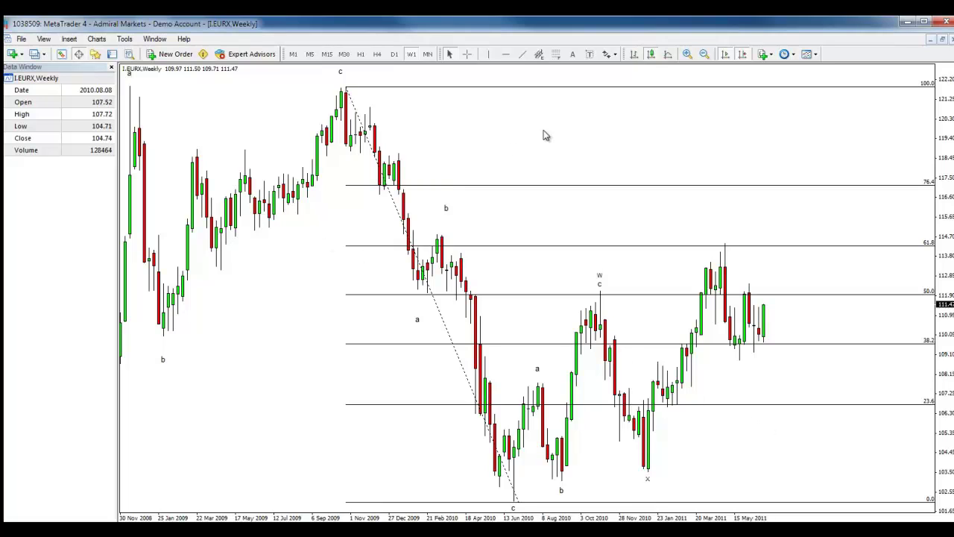
{"action": "left_click", "coordinate": [521, 56]}
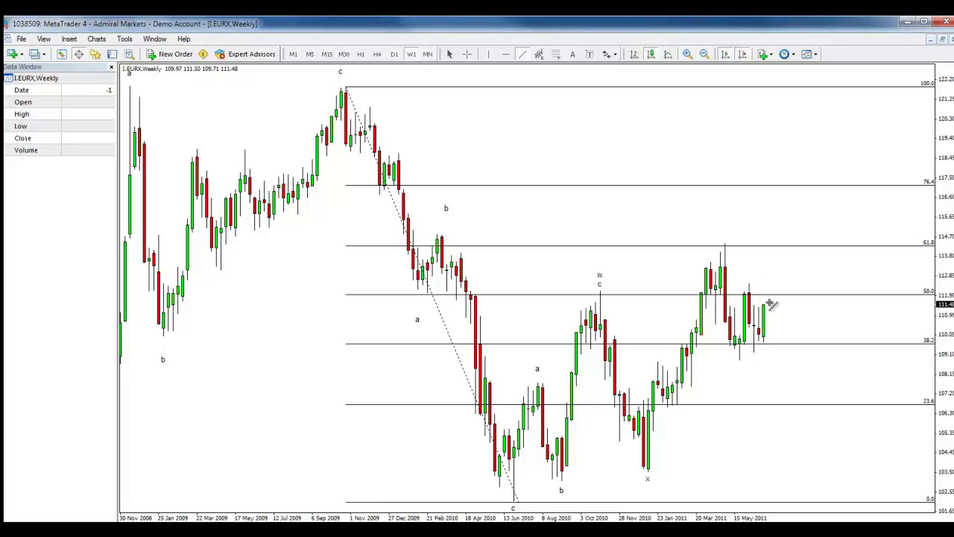
{"action": "key", "text": "Escape"}
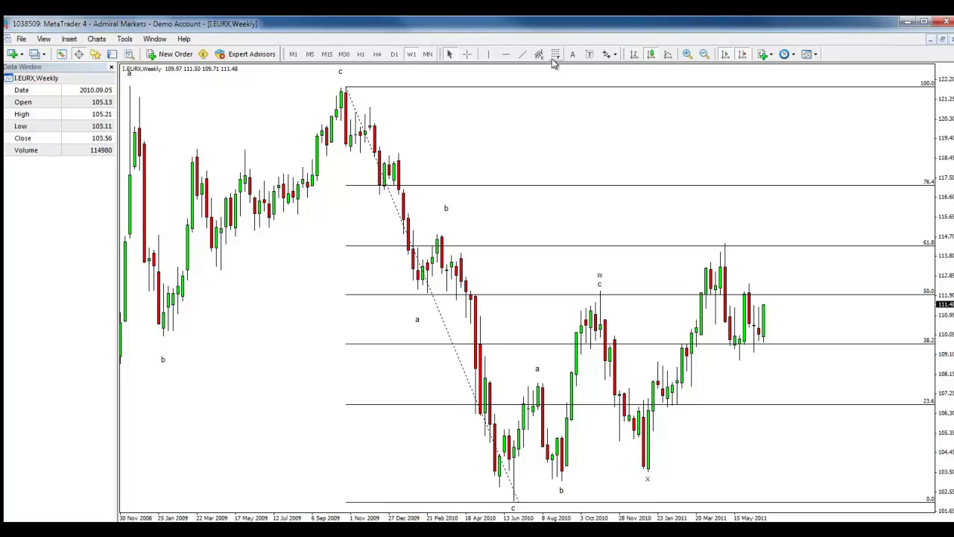
Draw a drop-then-rise projection toward 76.4, plus a retracement from the x low to the 2011 high
{"action": "left_click", "coordinate": [521, 53]}
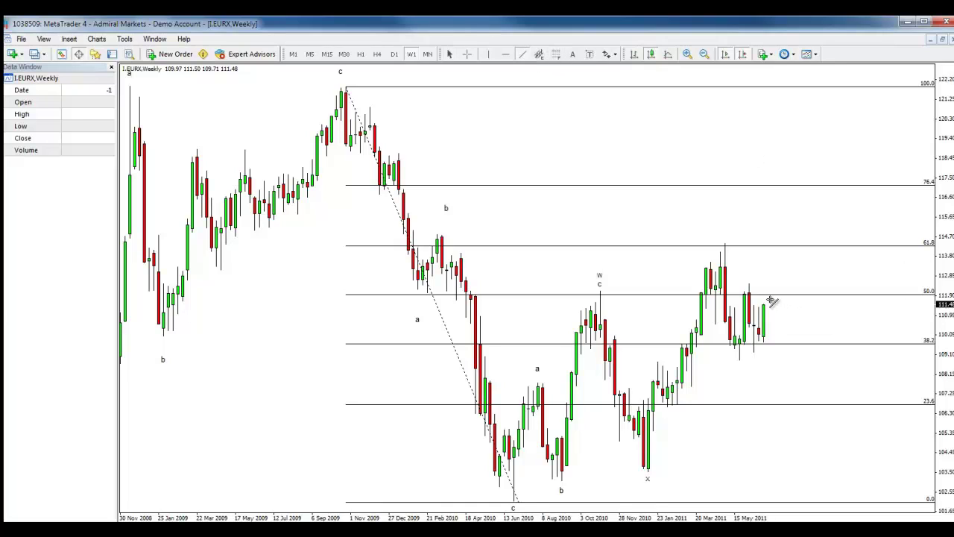
{"action": "mouse_move", "coordinate": [769, 300]}
{"action": "left_mouse_down"}
{"action": "mouse_move", "coordinate": [792, 340]}
{"action": "mouse_move", "coordinate": [782, 389]}
{"action": "left_mouse_up"}
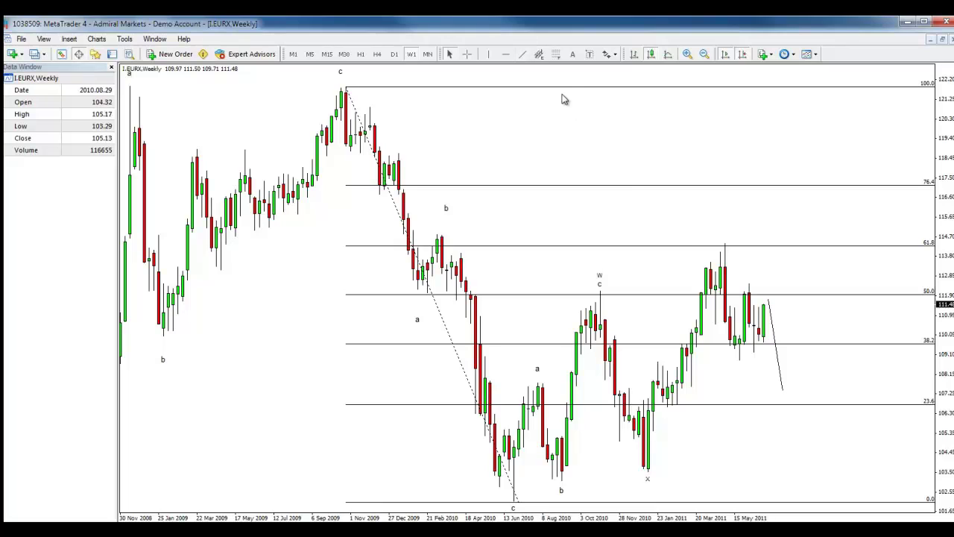
{"action": "left_click", "coordinate": [522, 55]}
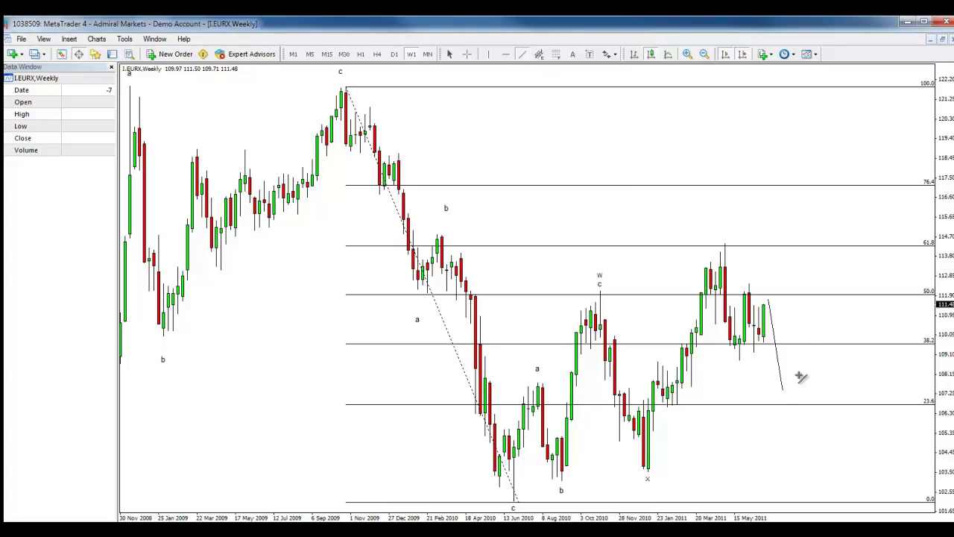
{"action": "mouse_move", "coordinate": [783, 388]}
{"action": "left_mouse_down"}
{"action": "mouse_move", "coordinate": [819, 228]}
{"action": "mouse_move", "coordinate": [843, 213]}
{"action": "mouse_move", "coordinate": [845, 187]}
{"action": "left_mouse_up"}
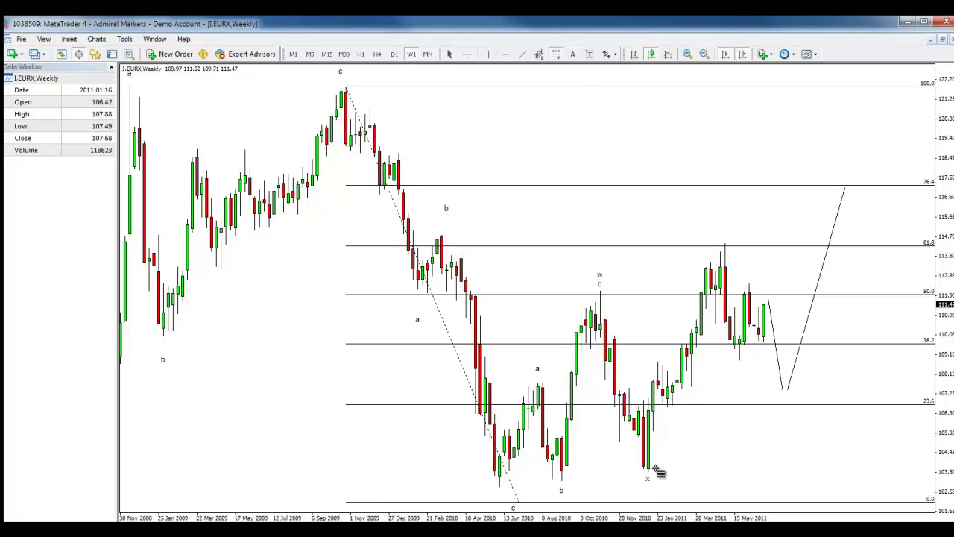
{"action": "left_click_drag", "start_coordinate": [654, 468], "coordinate": [724, 243]}
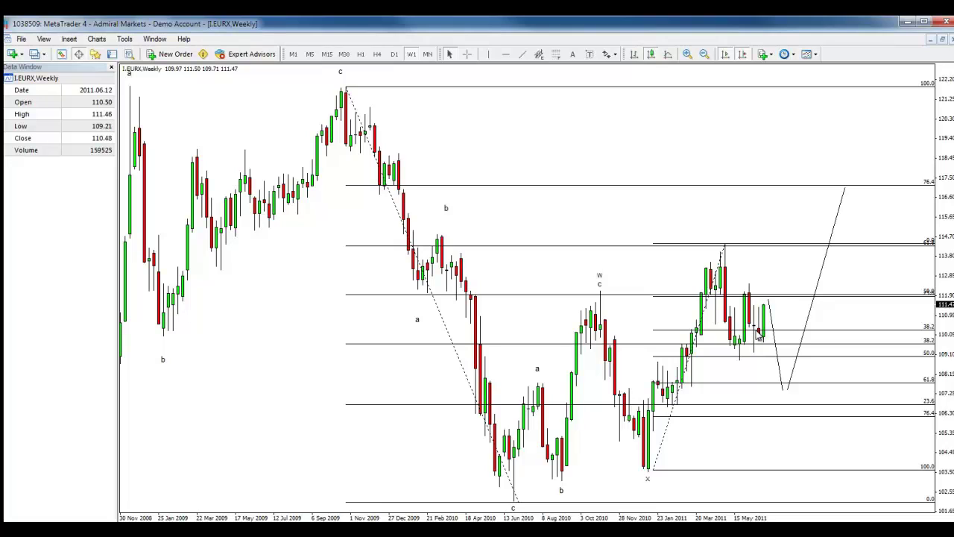
Drag the projected drop line's lower endpoint down to the zigzag's low
{"action": "mouse_move", "coordinate": [761, 335]}
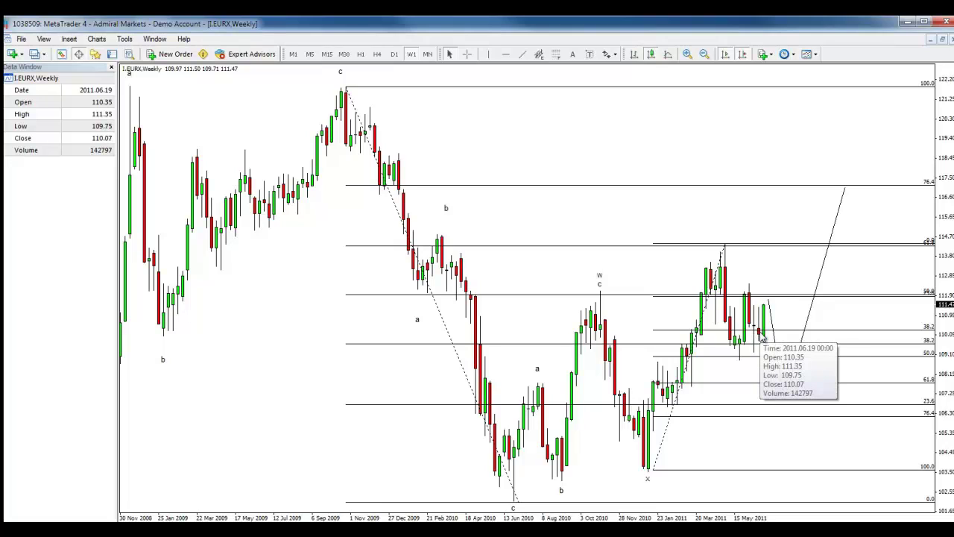
{"action": "left_click_drag", "start_coordinate": [775, 340], "coordinate": [791, 391]}
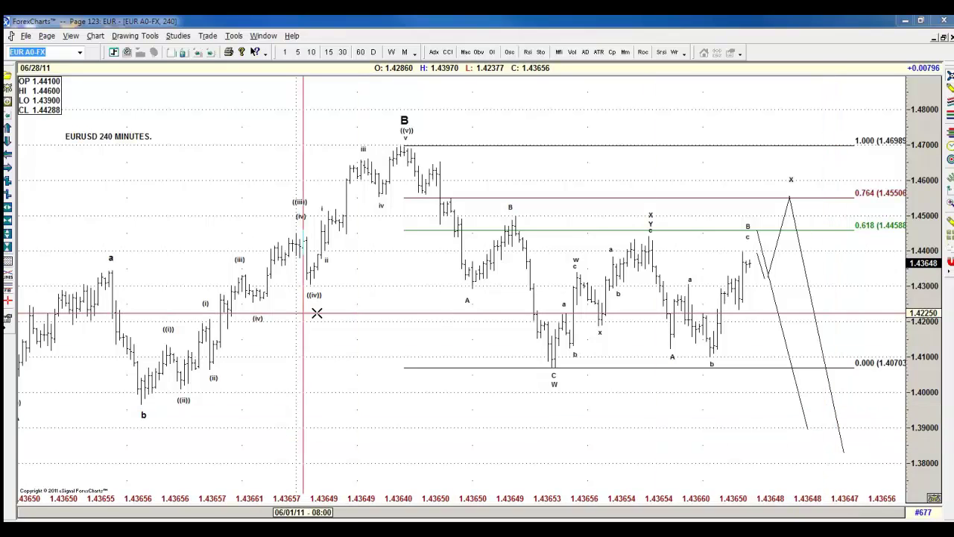
Add a Fibonacci extension from the early-May high via the wave A low, targeting 1.37915 and 1.35782
{"action": "left_click", "coordinate": [9, 231]}
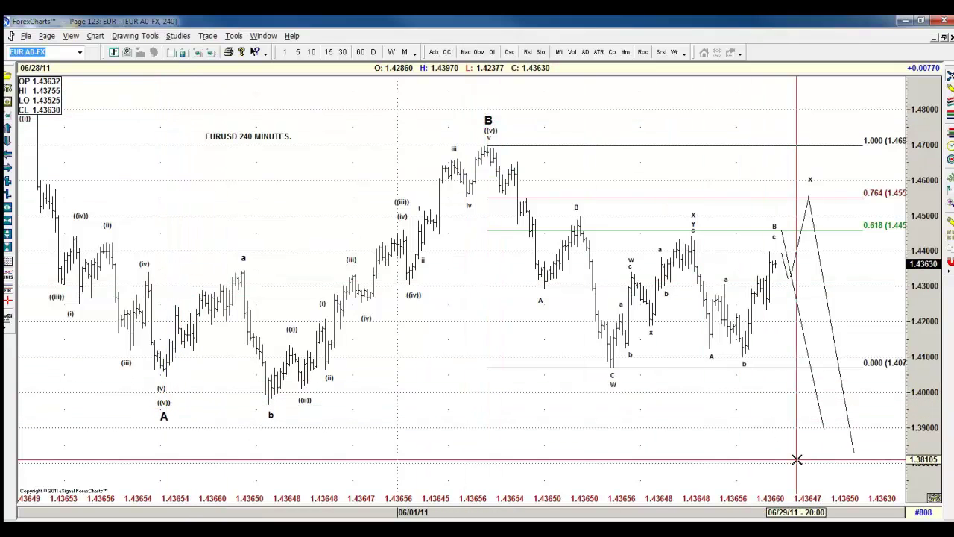
{"action": "left_click_drag", "start_coordinate": [596, 411], "coordinate": [643, 424]}
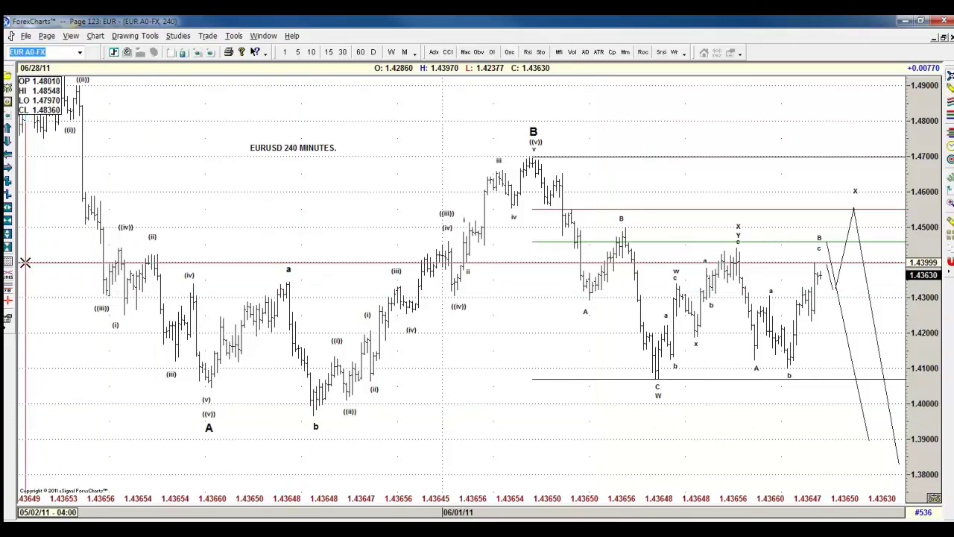
{"action": "left_click_drag", "start_coordinate": [24, 262], "coordinate": [149, 185]}
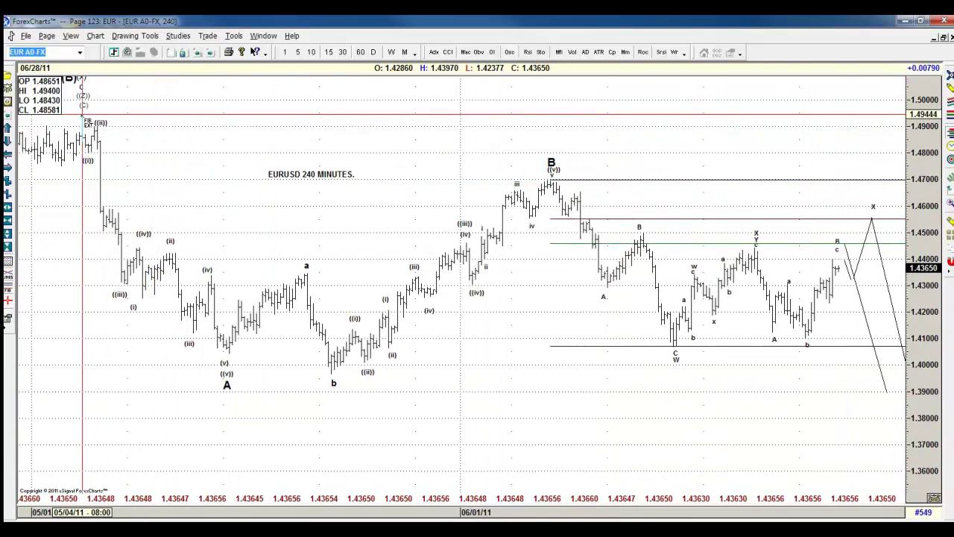
{"action": "left_click", "coordinate": [82, 114]}
{"action": "left_click", "coordinate": [232, 353]}
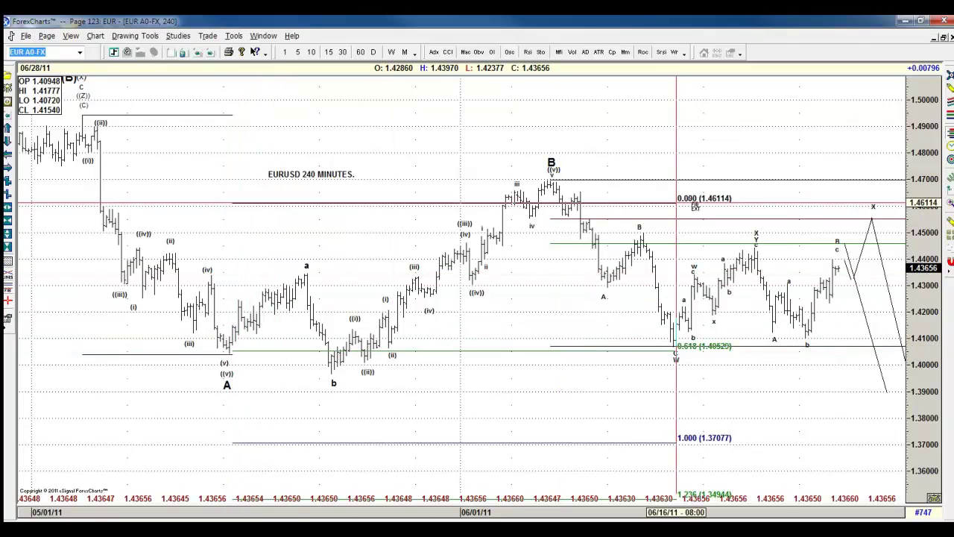
{"action": "left_click", "coordinate": [758, 401]}
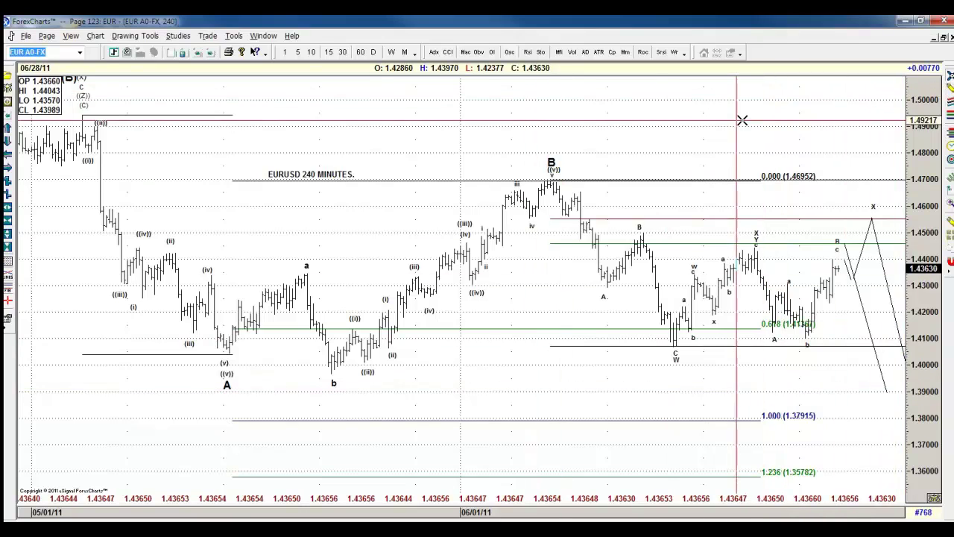
{"action": "left_click_drag", "start_coordinate": [740, 119], "coordinate": [624, 107]}
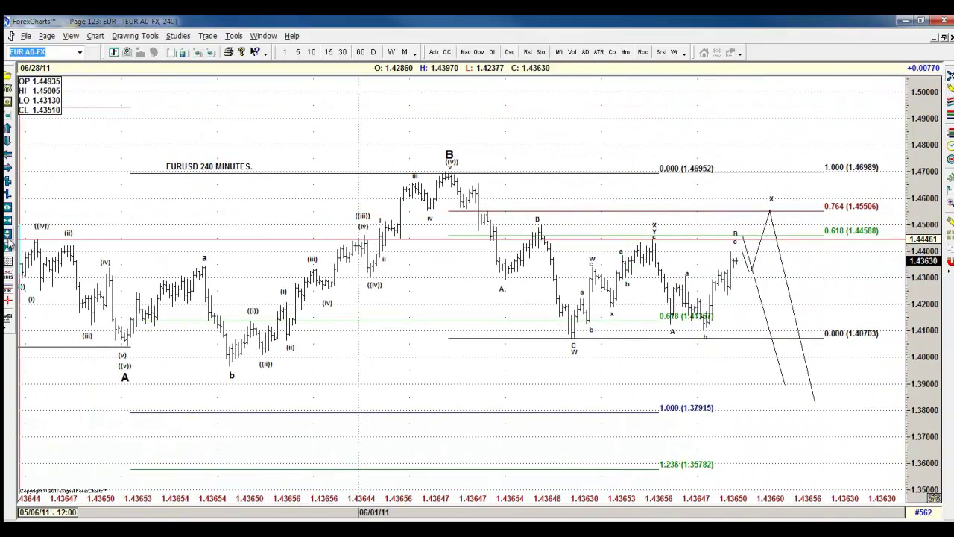
Replace the drop line from the c top with a steeper one ending near 1.385
{"action": "left_click_drag", "start_coordinate": [185, 209], "coordinate": [169, 216]}
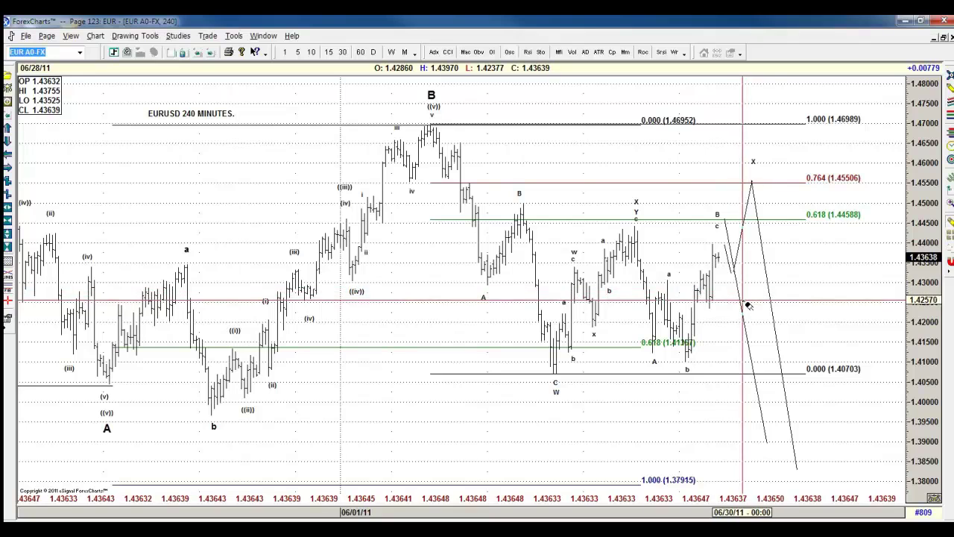
{"action": "key", "text": "Delete"}
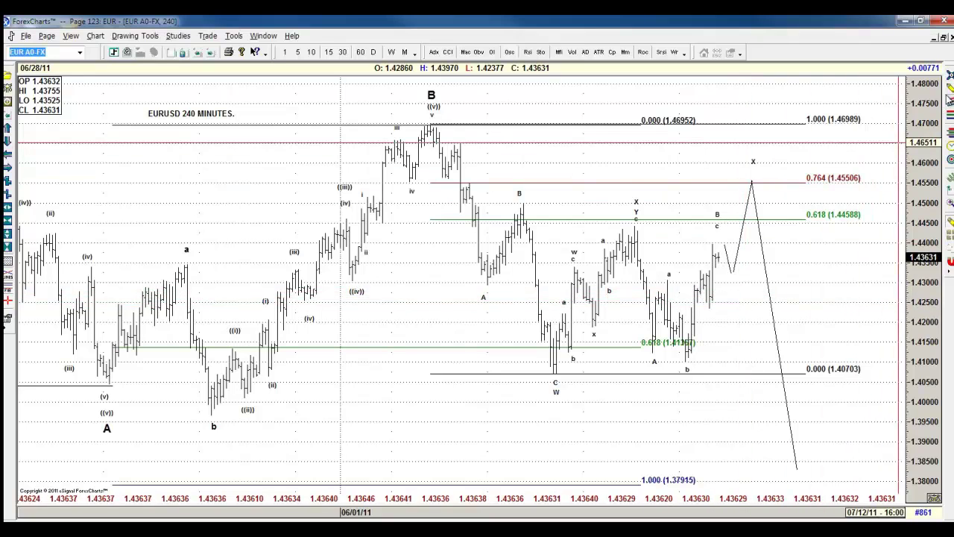
{"action": "mouse_move", "coordinate": [717, 252]}
{"action": "left_mouse_down"}
{"action": "mouse_move", "coordinate": [762, 335]}
{"action": "mouse_move", "coordinate": [760, 468]}
{"action": "left_mouse_up"}
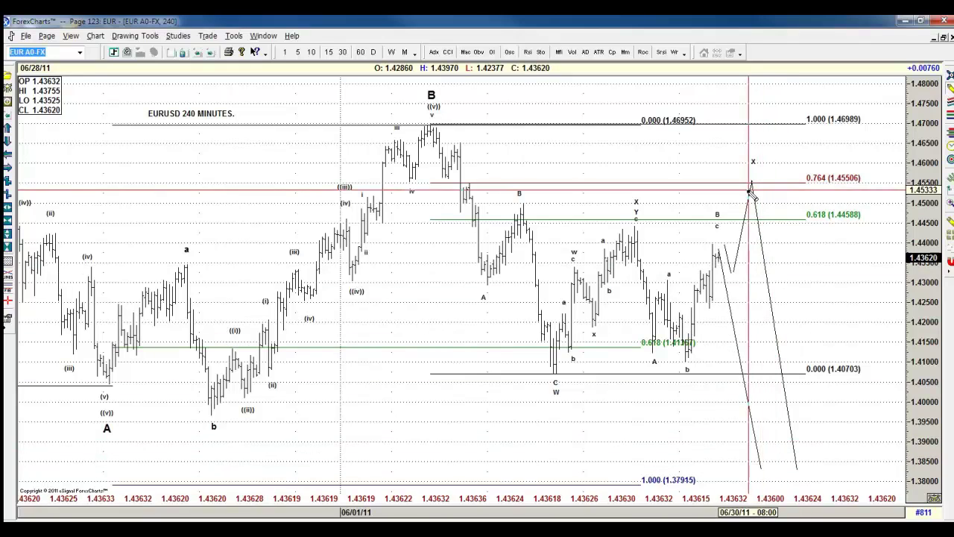